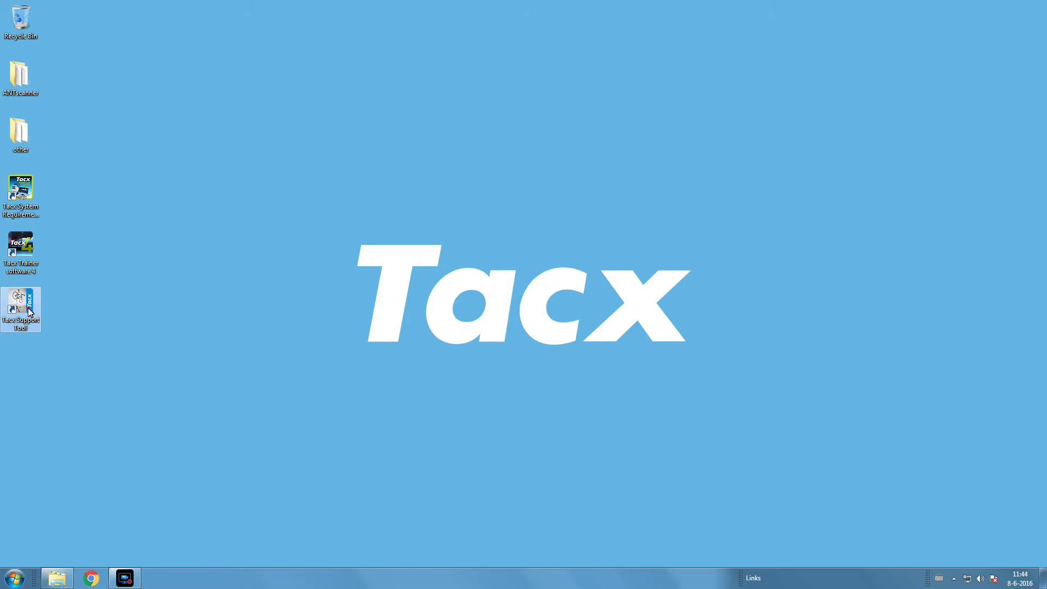
# Launch Tacx Support Tool and switch its interface language from Dutch (Taal) to English.
pyautogui.doubleClick(21, 306)
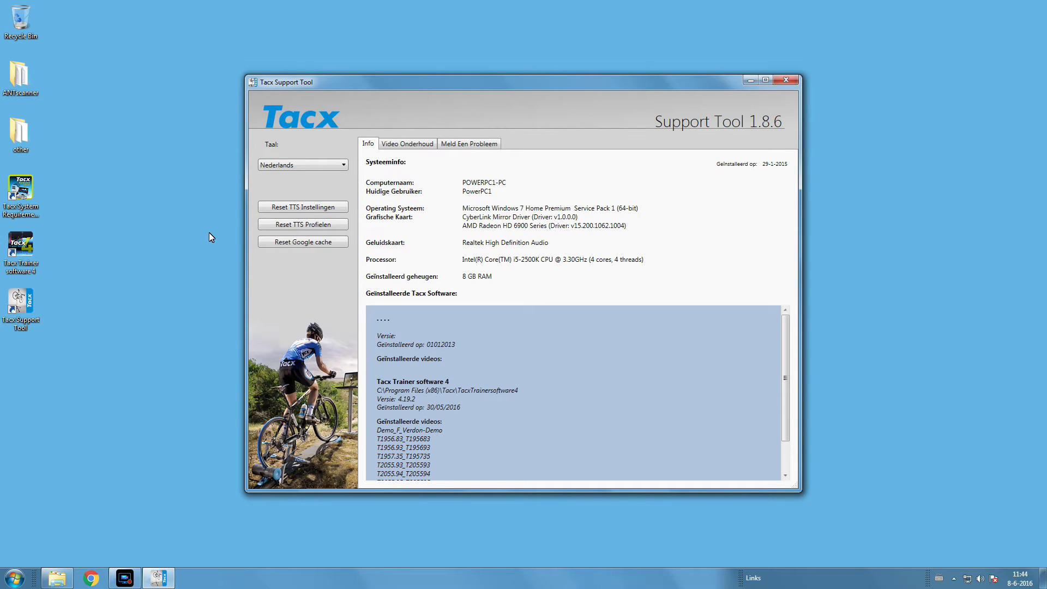
pyautogui.click(330, 166)
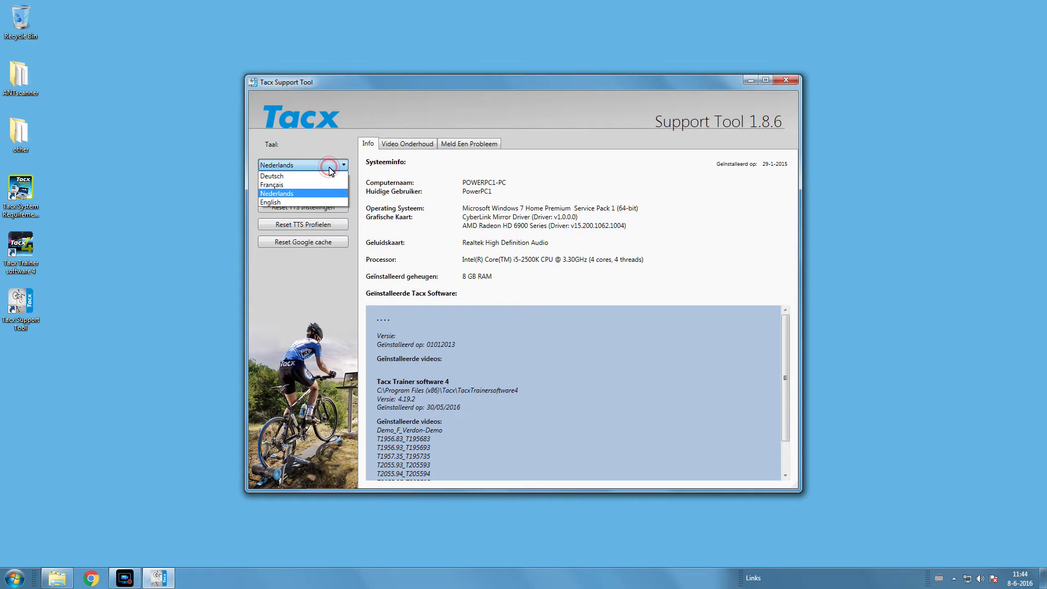
pyautogui.click(304, 203)
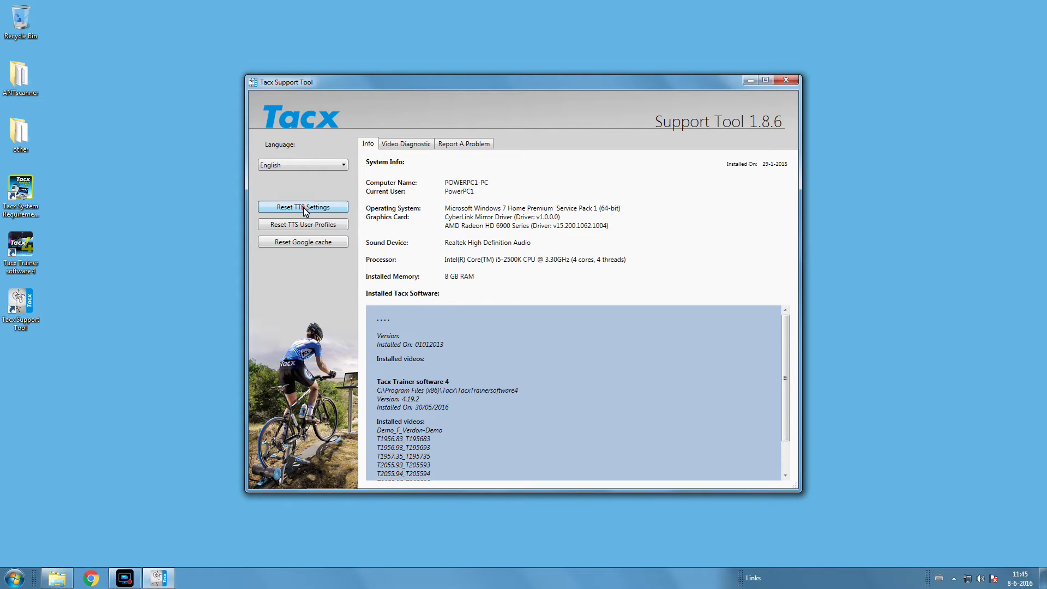
# Reset the TTS settings, confirming the prompt and dismissing the success message.
pyautogui.click(303, 208)
pyautogui.click(491, 311)
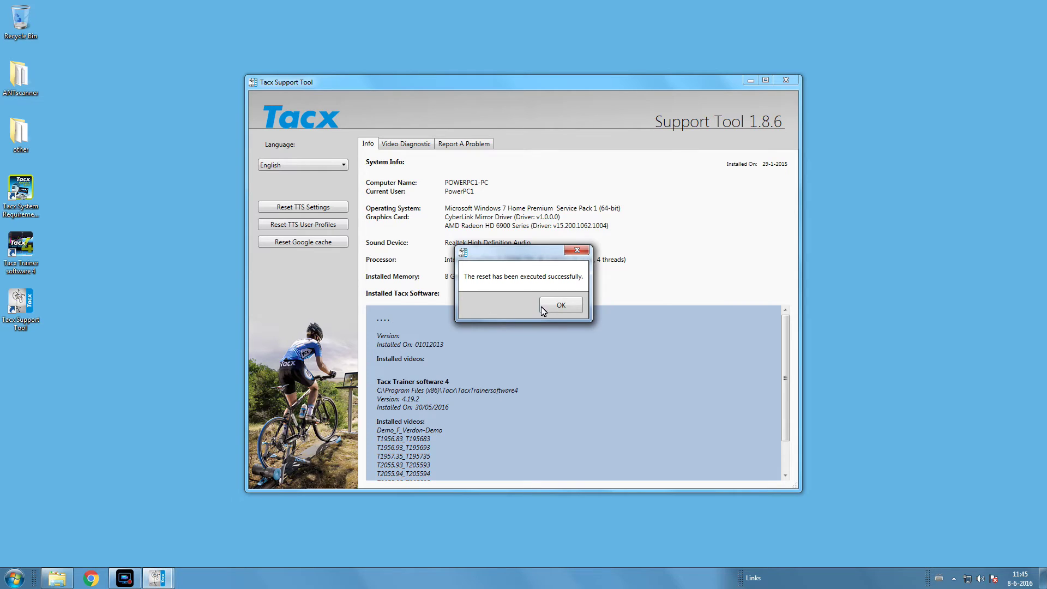
pyautogui.click(544, 307)
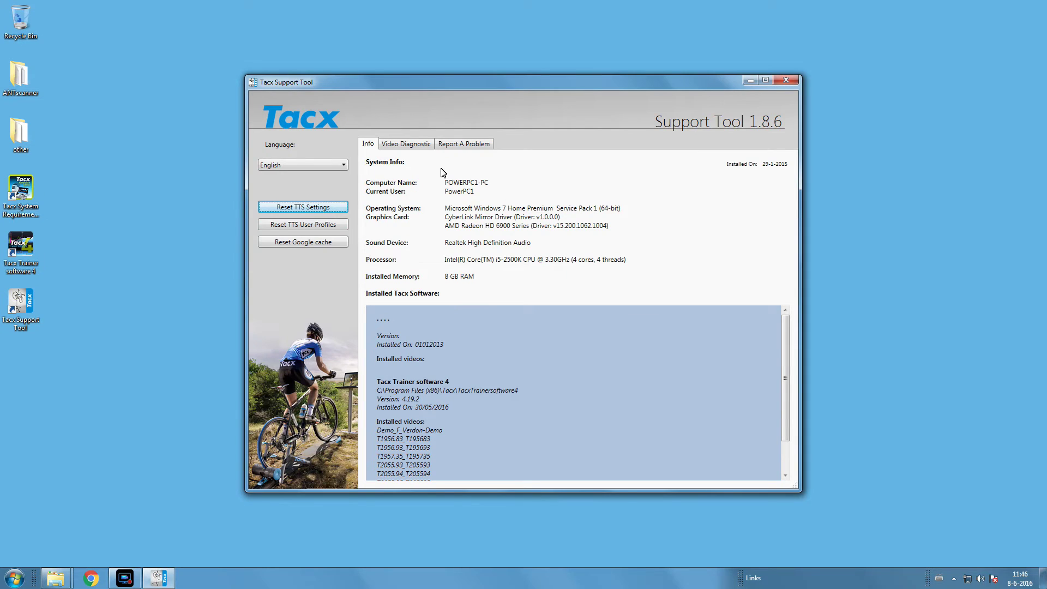
pyautogui.click(462, 142)
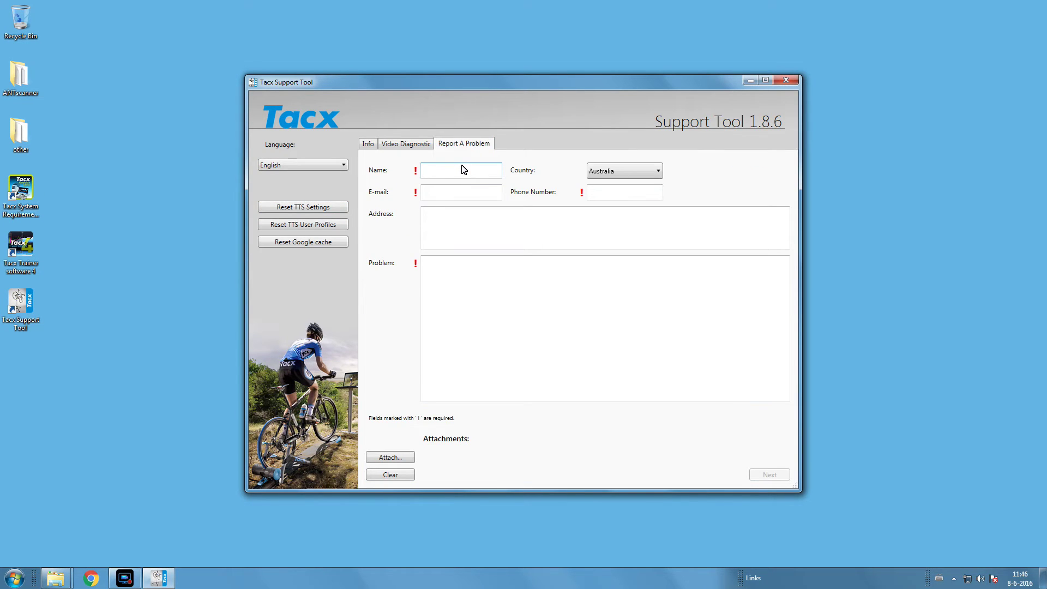
# Fill in the contact's name, e-mail address and phone number on the report form.
pyautogui.write('Tacx')
pyautogui.press('Tab')
pyautogui.click(619, 192)
pyautogui.write('123456789')
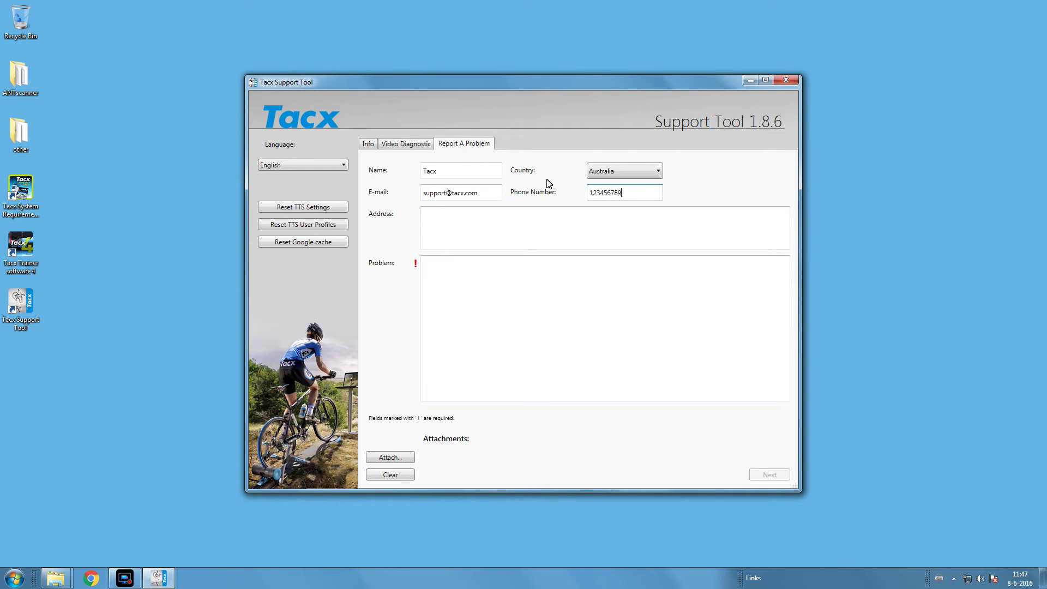
# Change the Country from Australia to Norway.
pyautogui.click(652, 173)
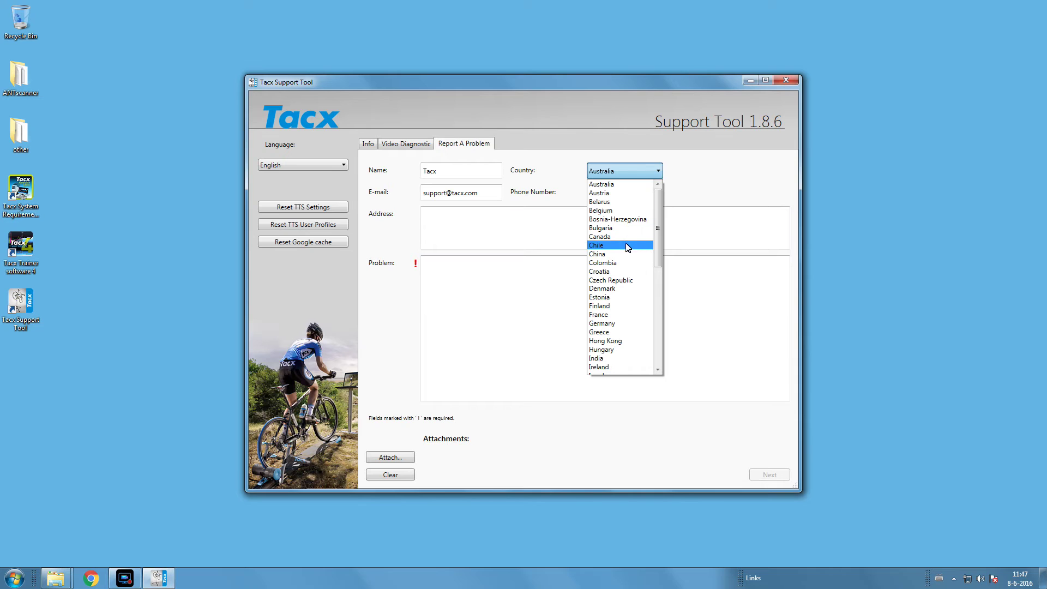
pyautogui.scroll(-2, 615, 295)
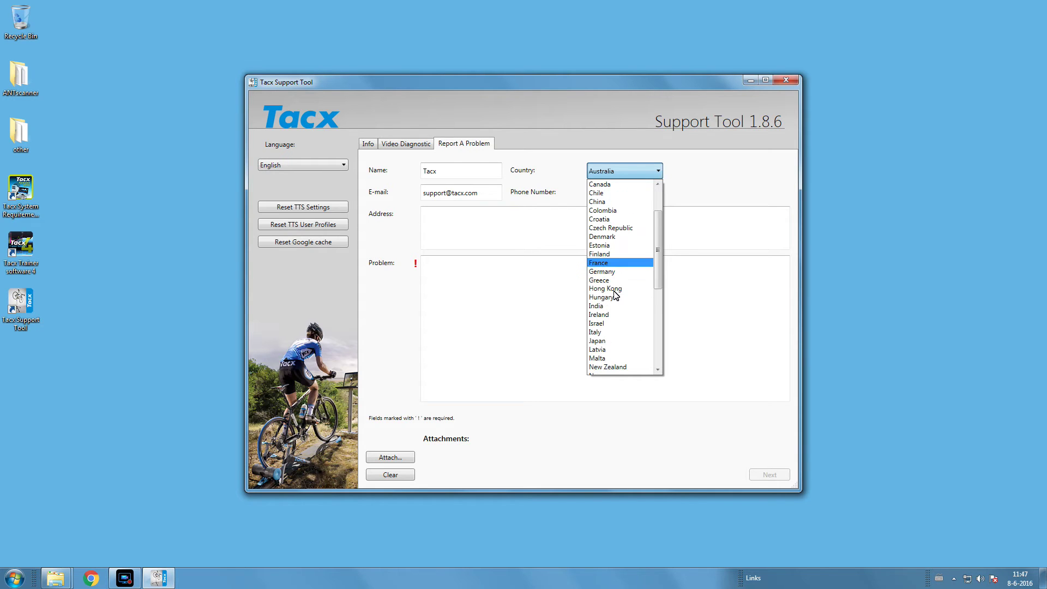
pyautogui.scroll(-2, 615, 295)
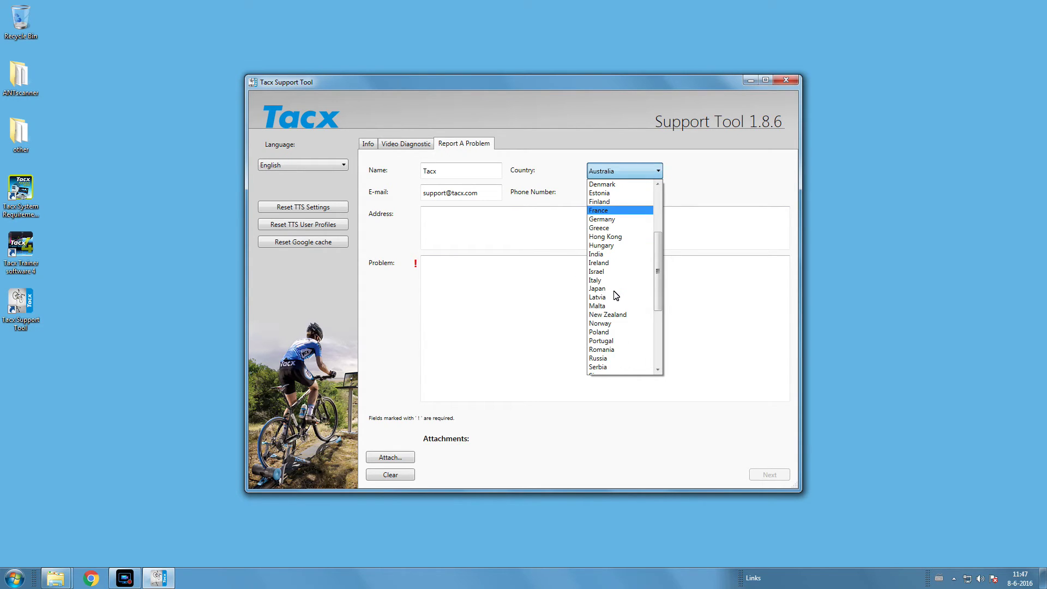
pyautogui.scroll(-1, 615, 295)
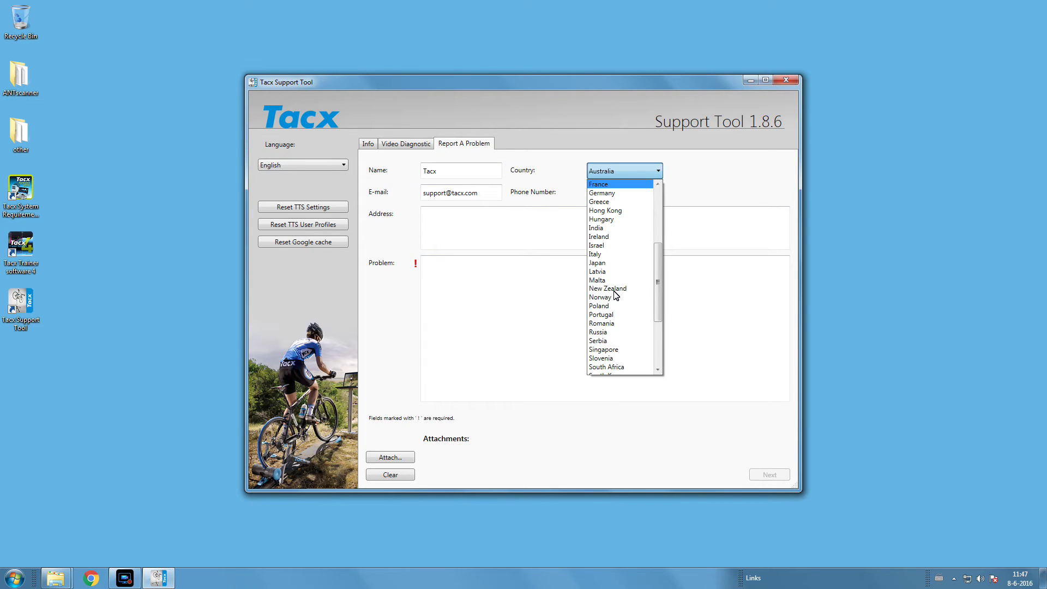
pyautogui.click(611, 299)
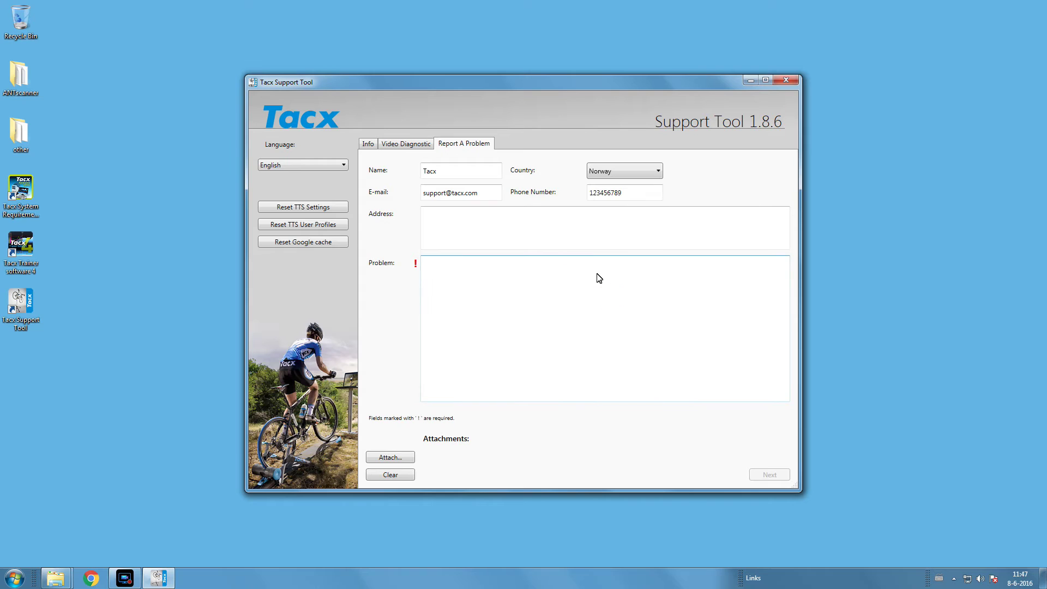
pyautogui.click(592, 230)
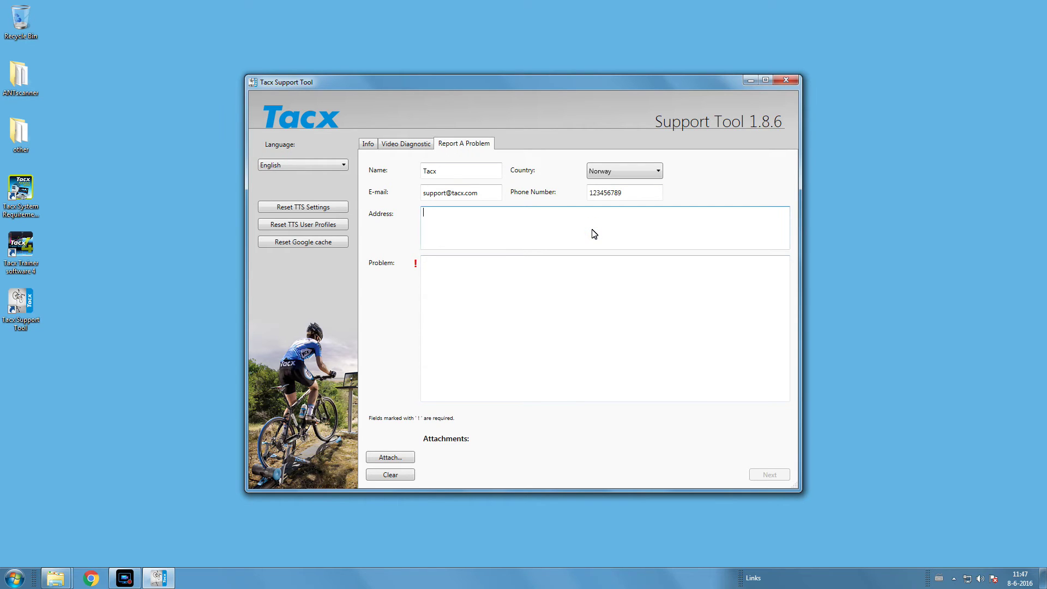
# Enter the address and the problem text 'System crashes during start up.'.
pyautogui.write('Tacx BV')
pyautogui.press('Tab')
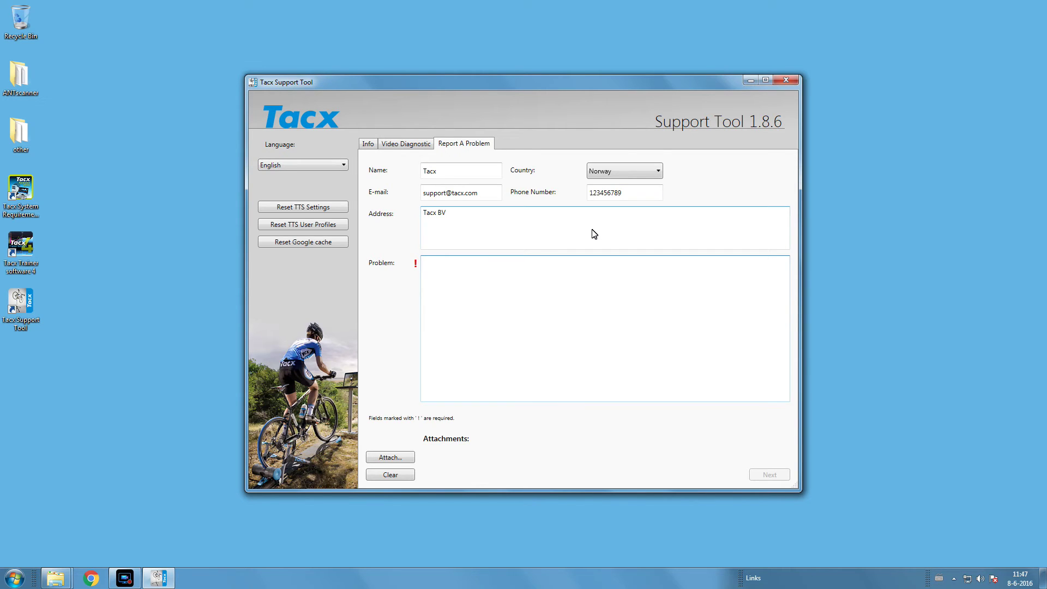
pyautogui.write('Sysm')
pyautogui.press('BackSpace')
pyautogui.write('tem crashes')
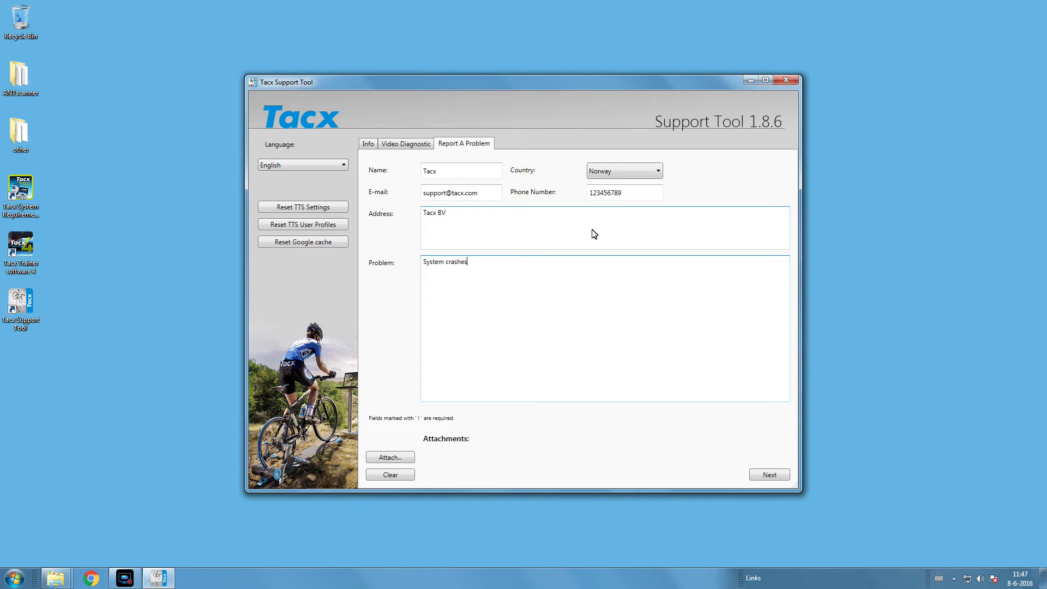
pyautogui.write(' during start up')
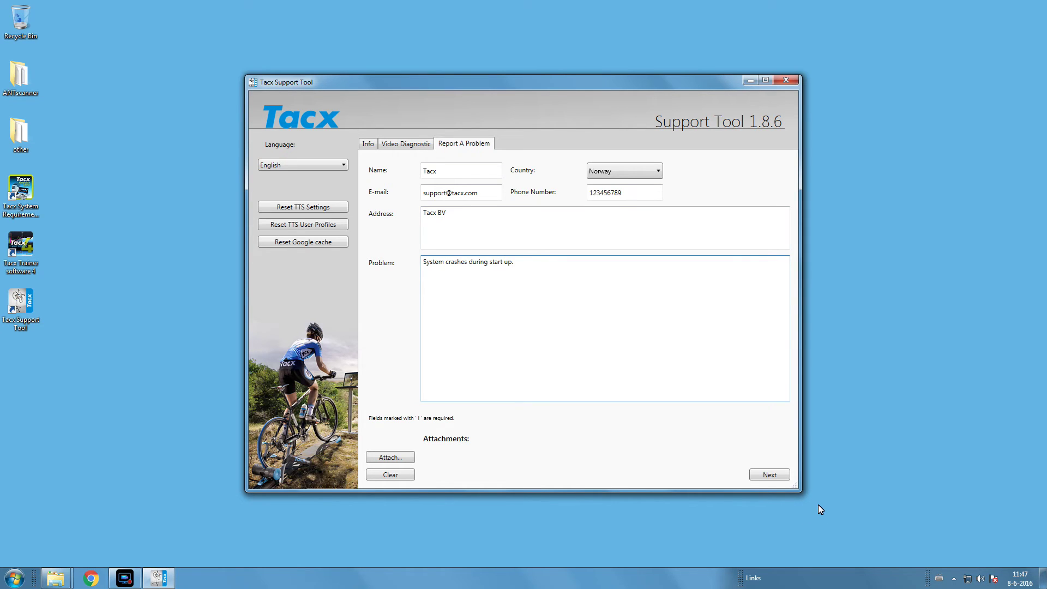
pyautogui.write('.')
# Add problem lines 'Or' and 'Crashed during it' below the first description.
pyautogui.press('Return')
pyautogui.write('Or')
pyautogui.press('Return')
pyautogui.write('Crashed during it')
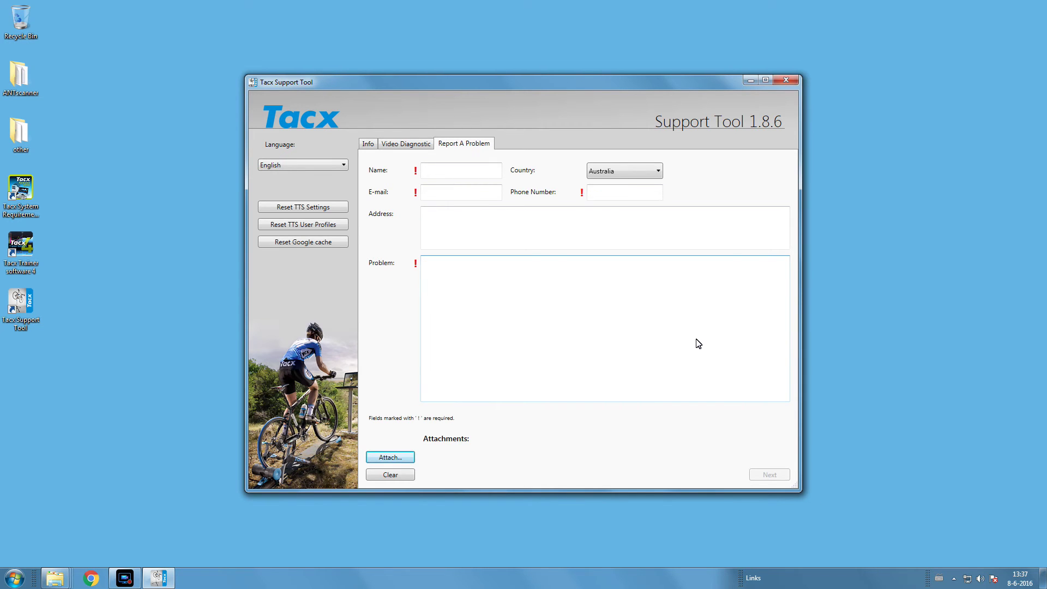
# Attach the picture pic 1.jpg to the problem report.
pyautogui.click(412, 457)
pyautogui.click(387, 195)
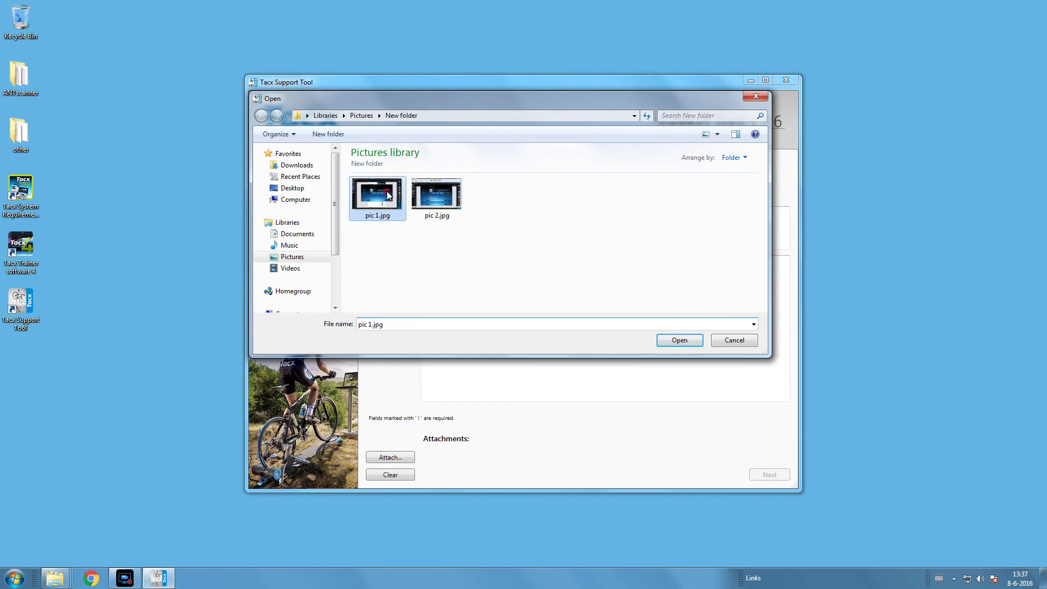
pyautogui.click(679, 341)
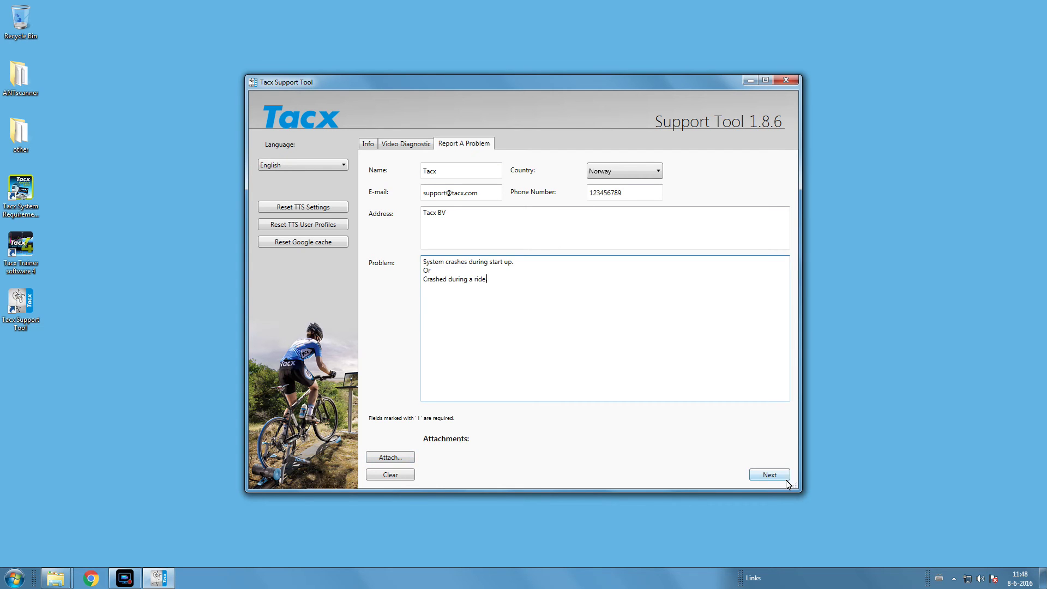
# On the second page, choose trainer type Fortius (multiplayer) and purchase day 4.
pyautogui.click(786, 476)
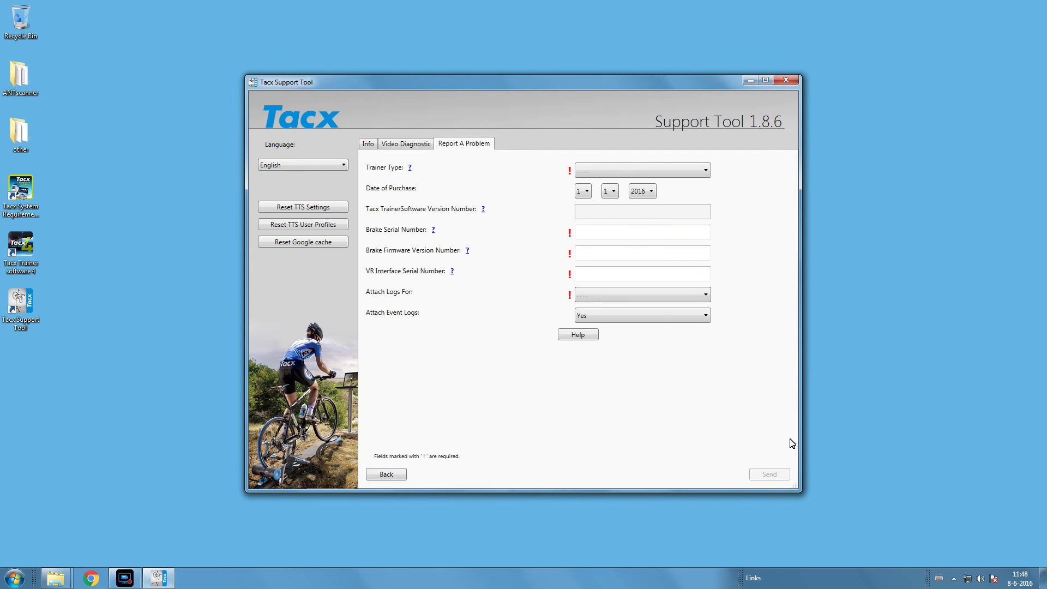
pyautogui.click(705, 173)
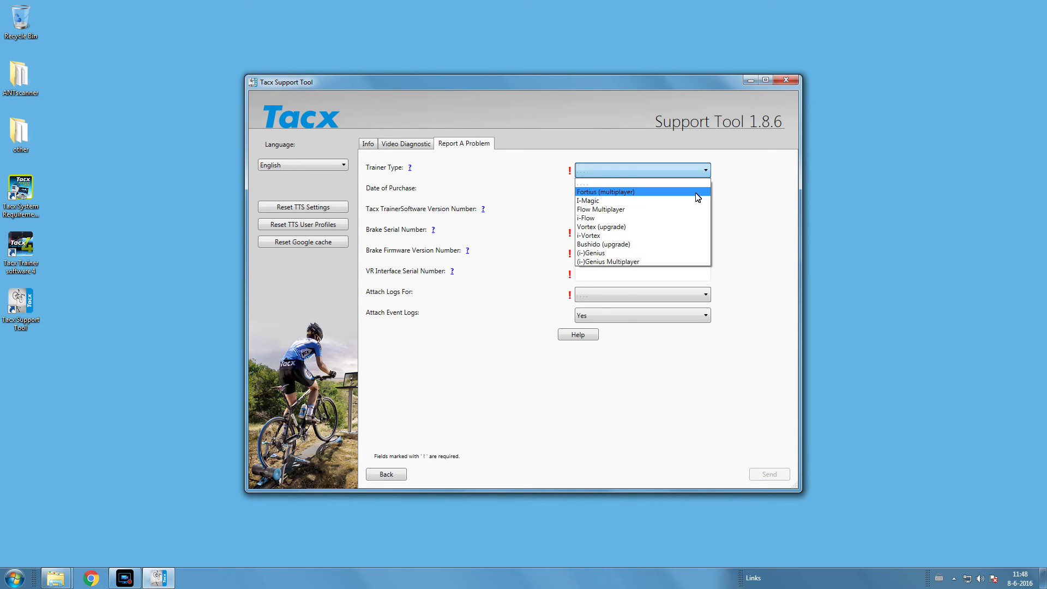
pyautogui.click(696, 193)
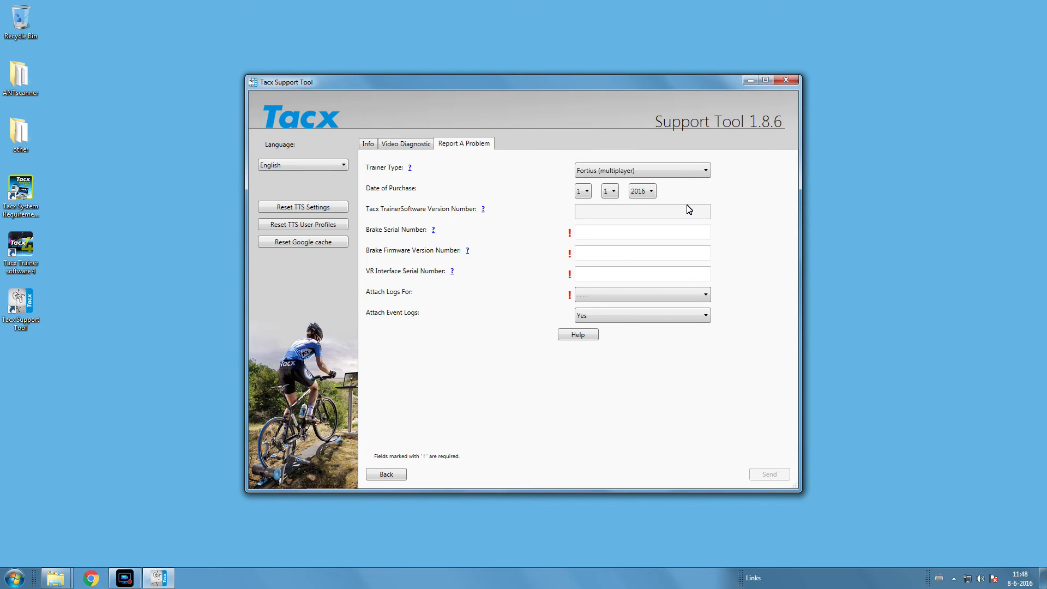
pyautogui.click(686, 214)
pyautogui.click(582, 190)
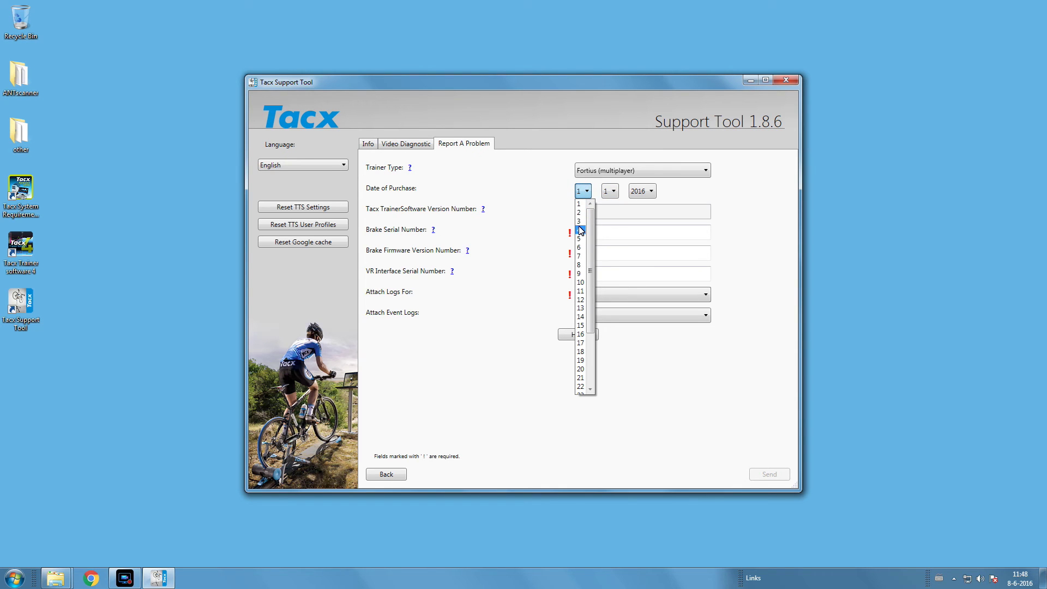
pyautogui.click(580, 228)
pyautogui.click(615, 212)
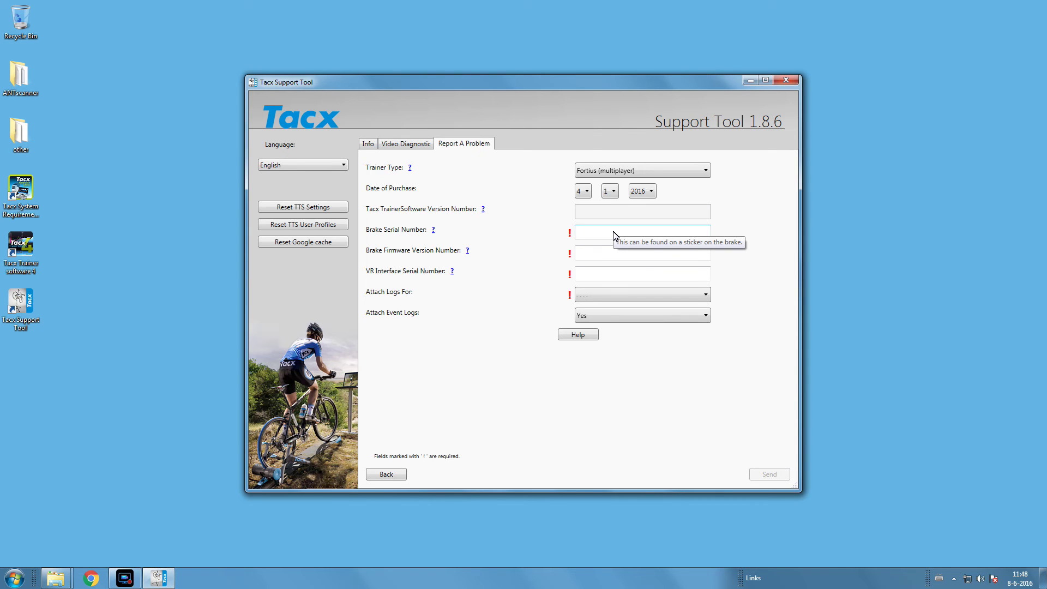
# Enter brake serial 13 and firmware '?', attach Tacx Trainer software 4 logs, and send the report.
pyautogui.click(615, 236)
pyautogui.write('13')
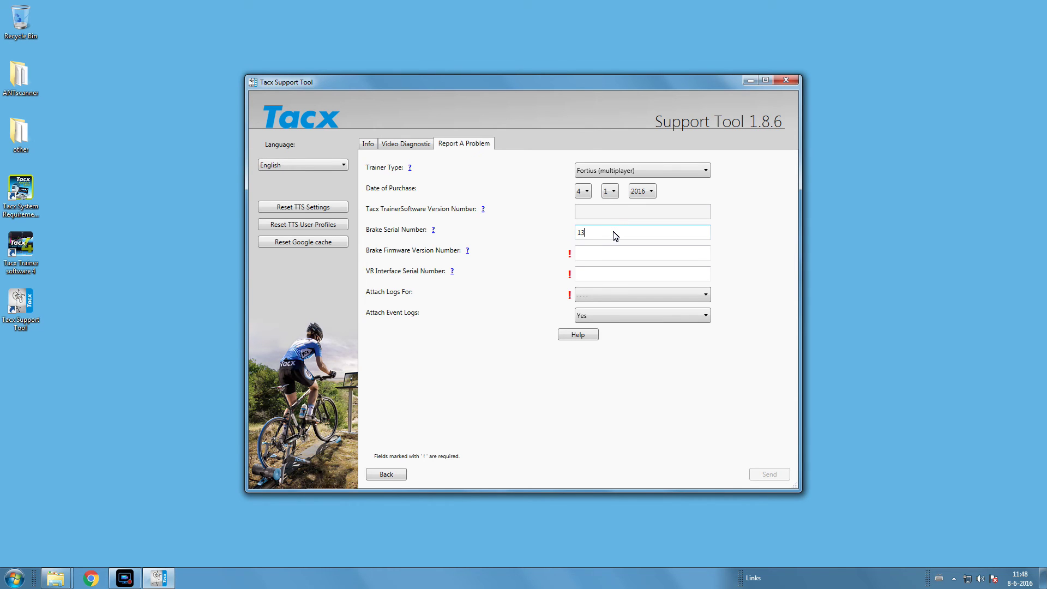
pyautogui.click(608, 253)
pyautogui.write('?')
pyautogui.click(607, 275)
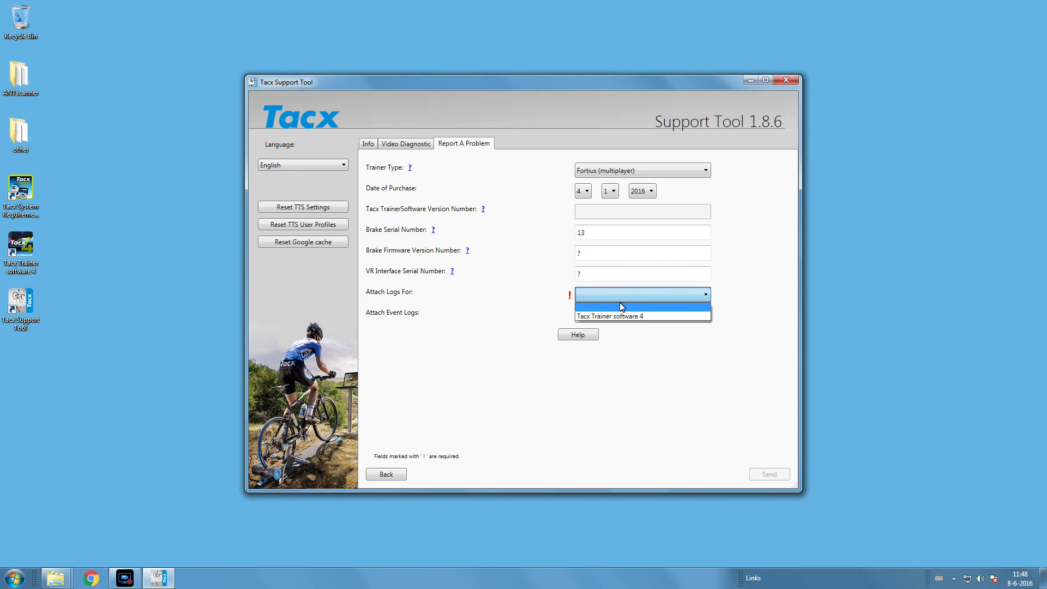
pyautogui.click(622, 316)
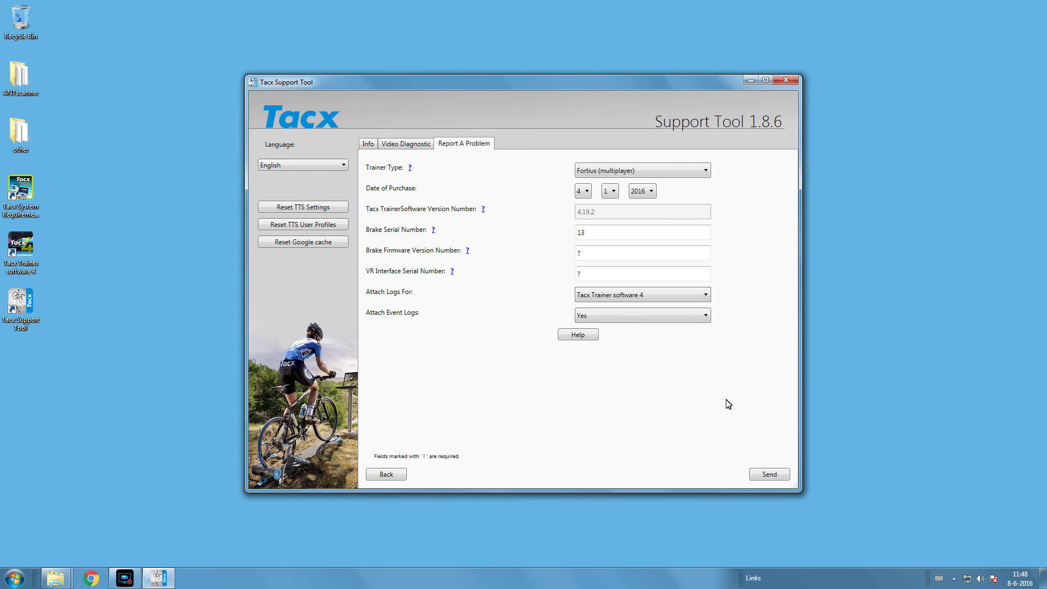
pyautogui.click(779, 476)
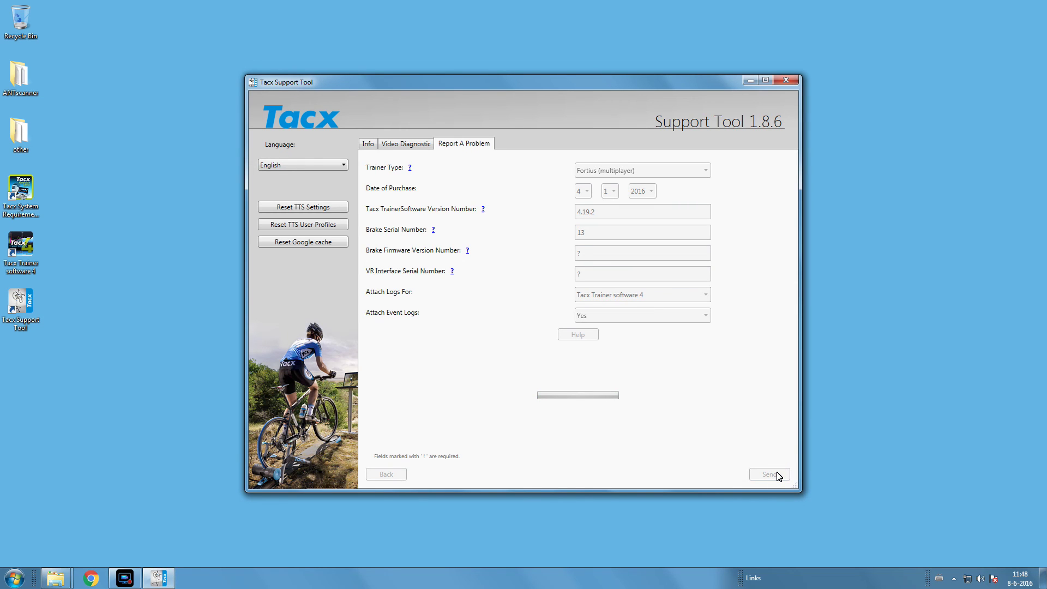